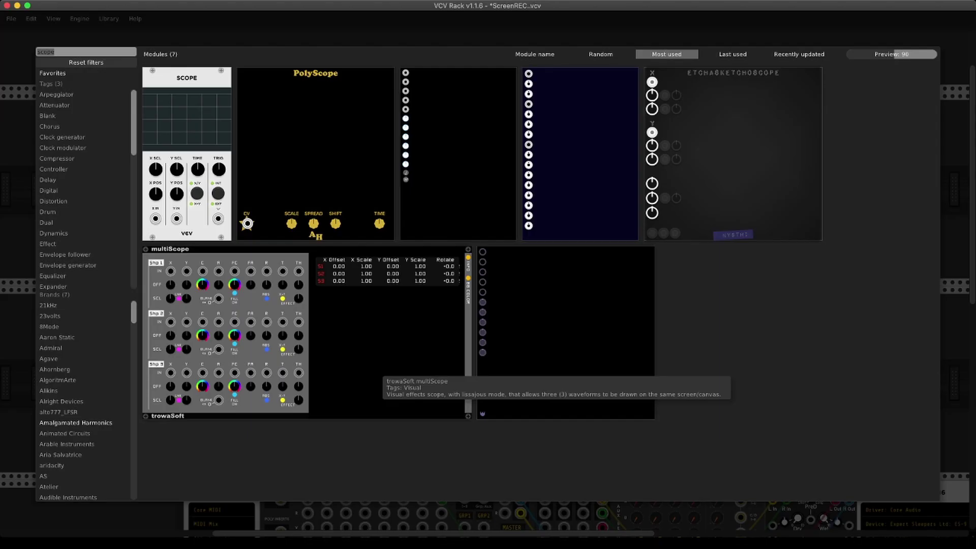
Add Bogaudio PGMR and its PGMRX expander side by side in the lower rack row near the Scope.
type("bo")
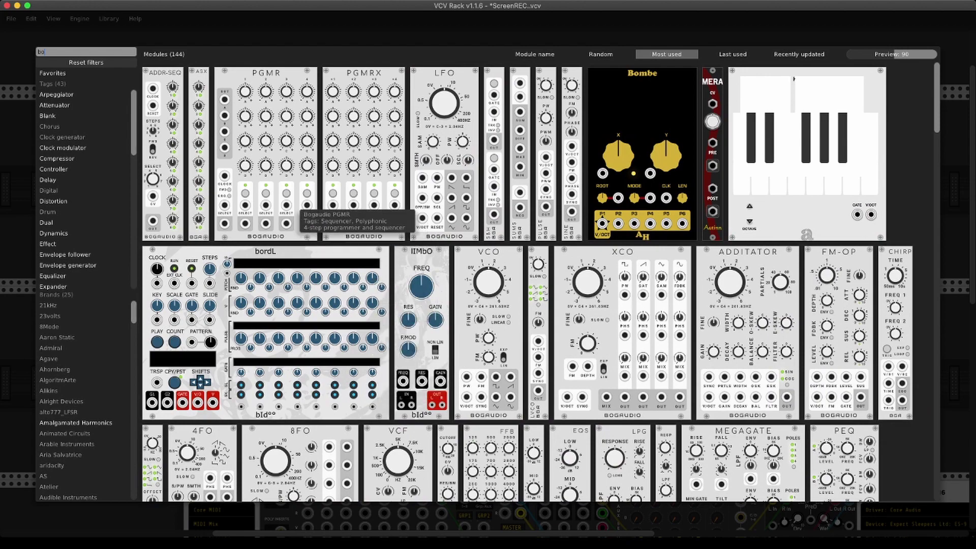
left_click(293, 206)
left_click_drag(293, 206, 362, 396)
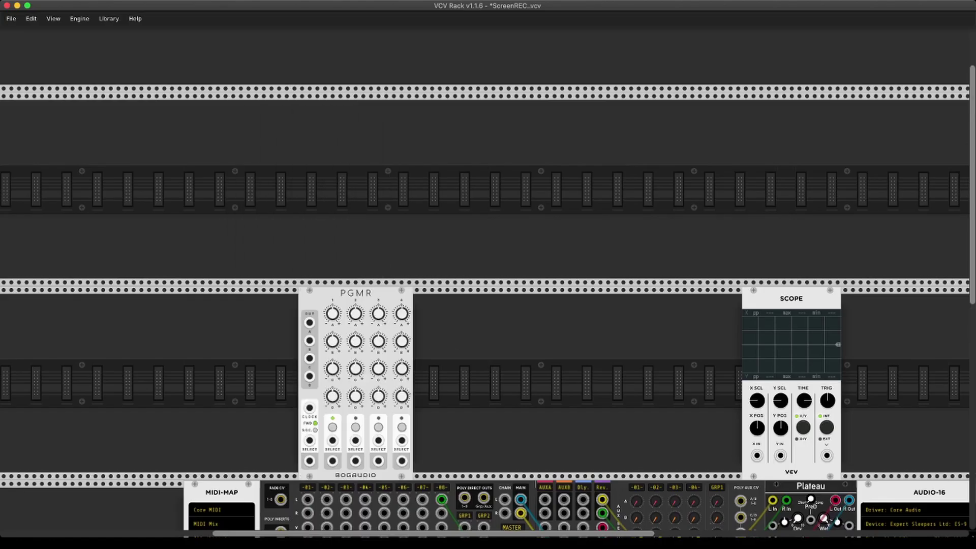
right_click(427, 305)
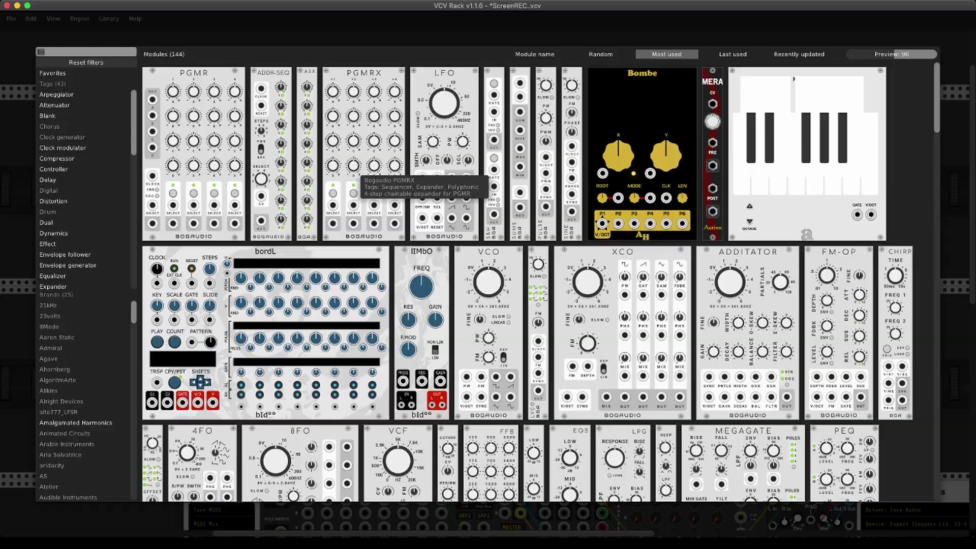
left_click_drag(362, 173, 456, 405)
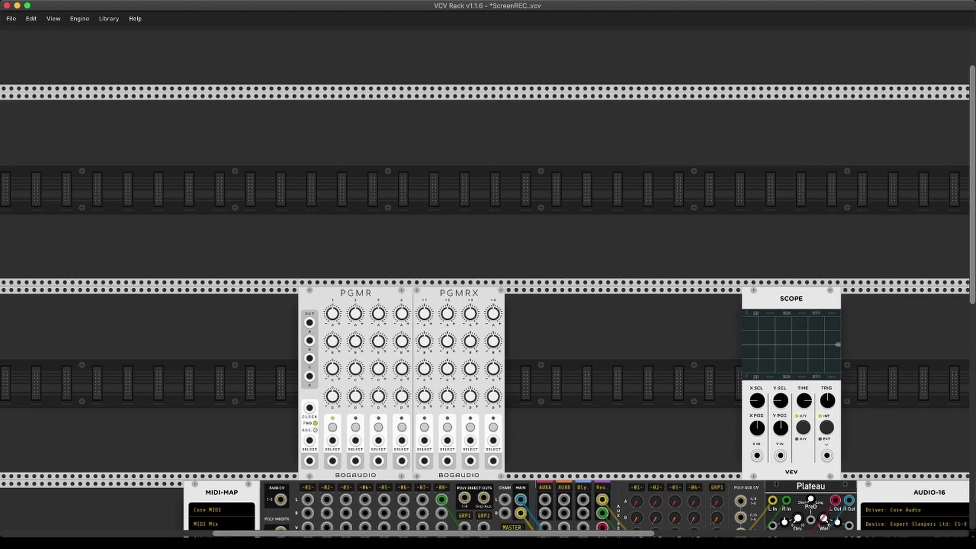
Nudge PGMRX against PGMR and set PGMR's output Range to +/-3V.
mouse_move(456, 405)
left_mouse_down()
mouse_move(509, 405)
mouse_move(456, 405)
left_mouse_up()
mouse_move(333, 316)
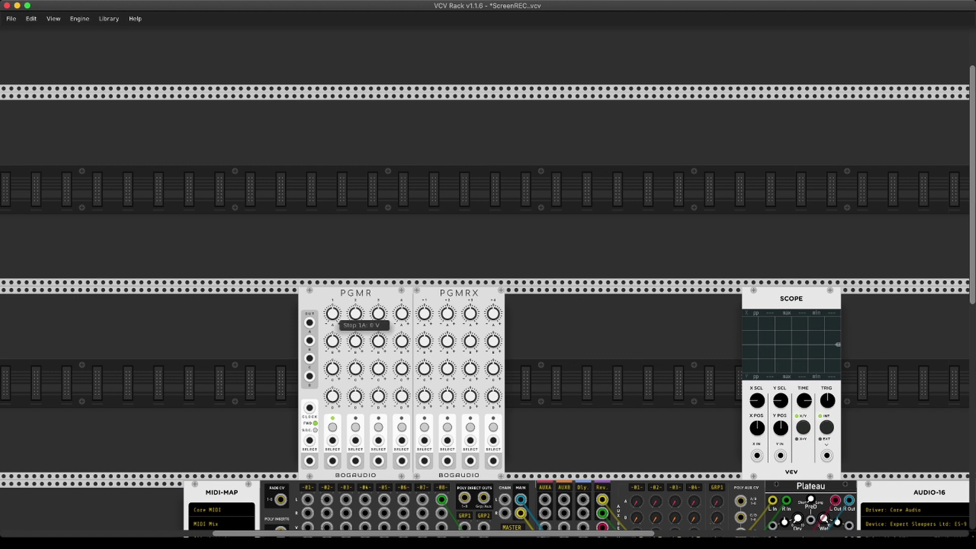
right_click(323, 296)
mouse_move(355, 460)
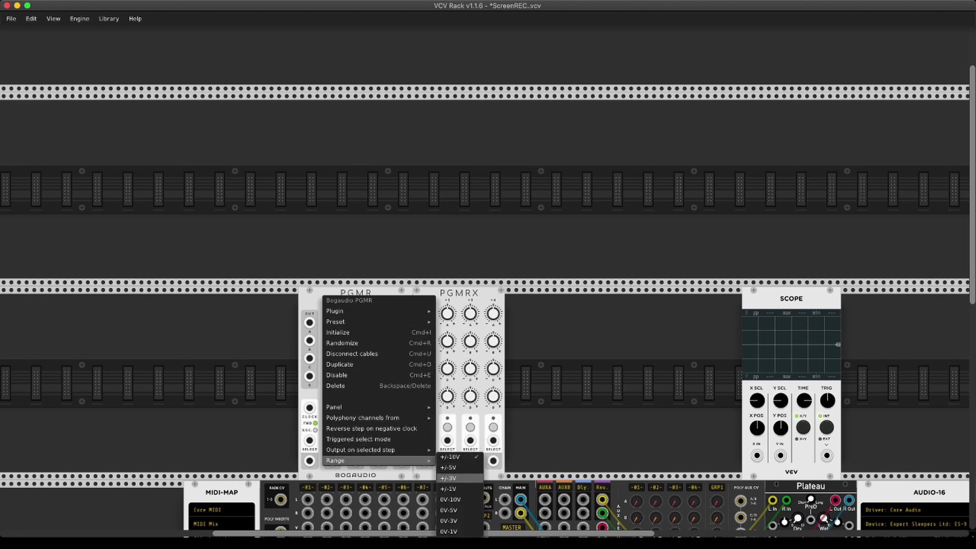
left_click(448, 478)
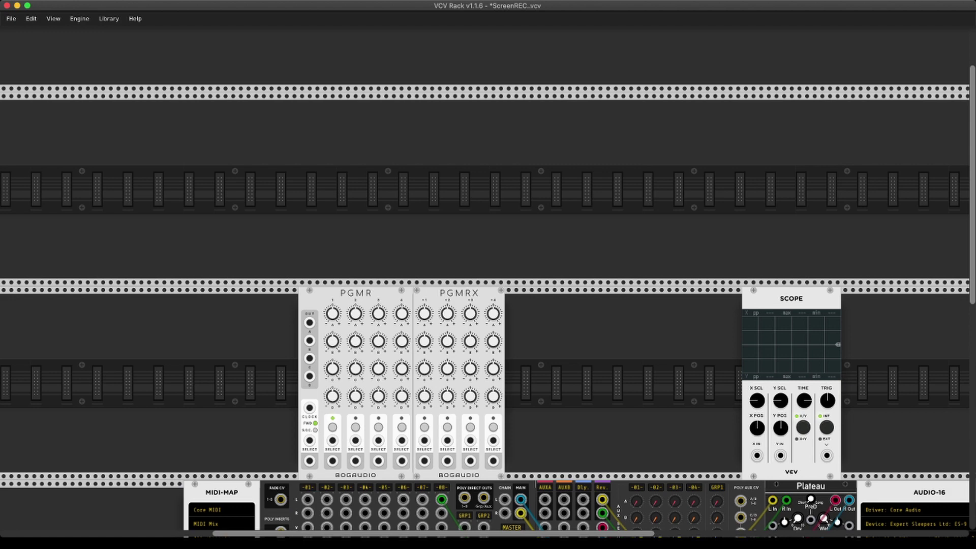
Add a Bogaudio SINE left of PGMR, tune it near 1254 Hz, and test-patch it to CLOCK.
mouse_move(447, 340)
right_click(273, 357)
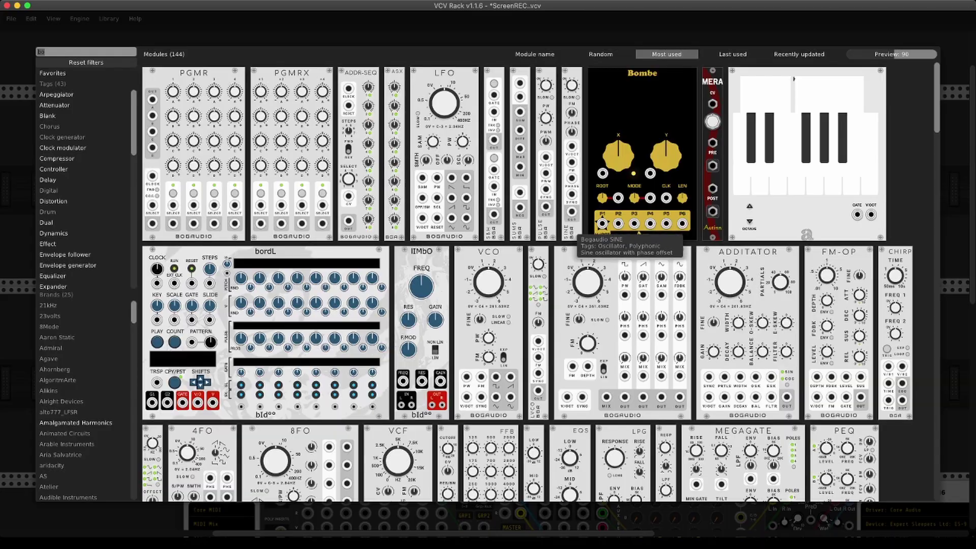
left_click(572, 229)
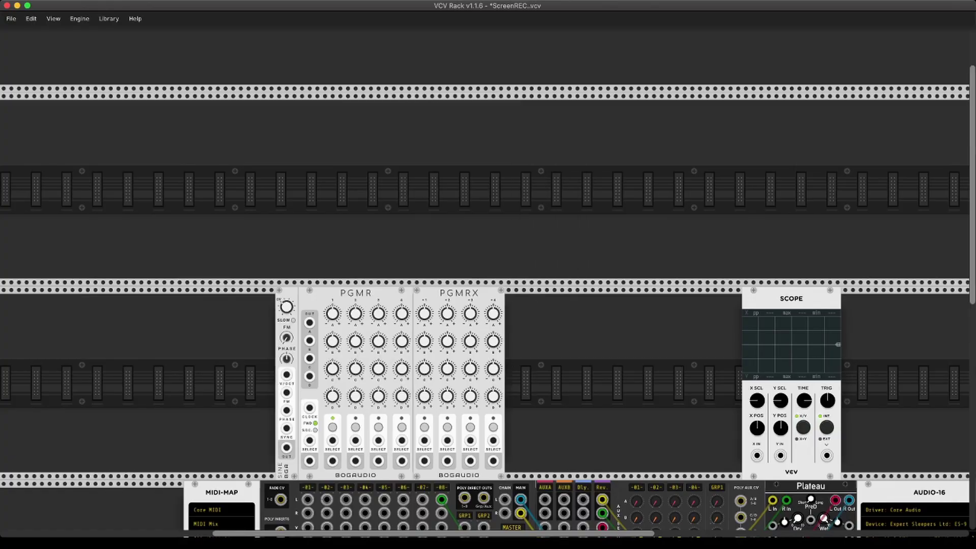
left_click_drag(287, 447, 310, 407)
left_click_drag(286, 306, 287, 300)
left_click_drag(309, 408, 254, 412)
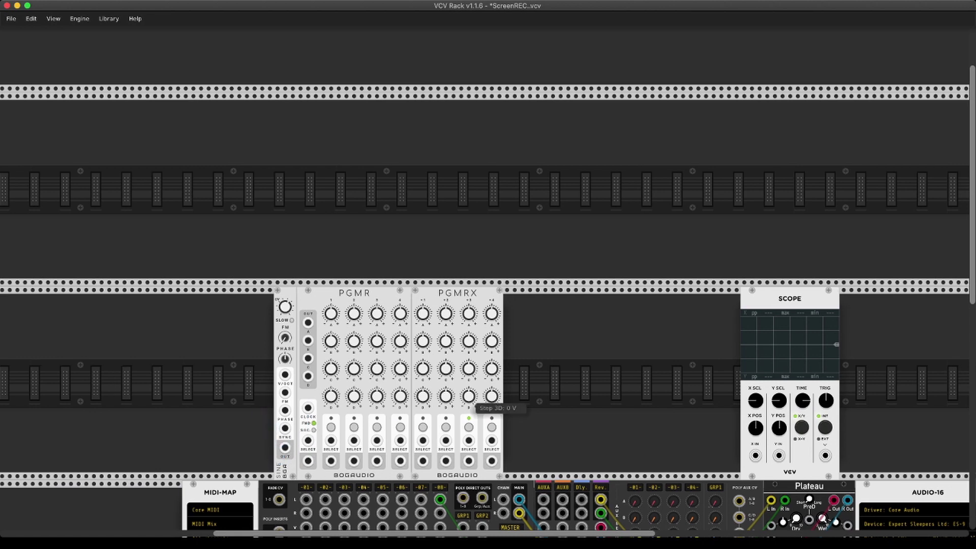
Find the SS-2 sequential switch with a 'switch' search and place it right after PGMRX.
scroll(482, 407, "right", 3)
scroll(483, 356, "right", 2)
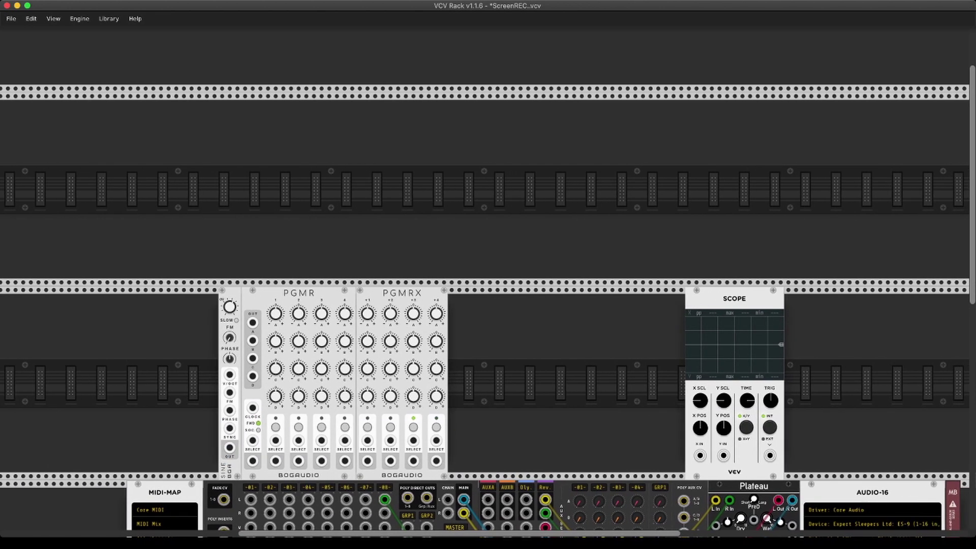
right_click(475, 403)
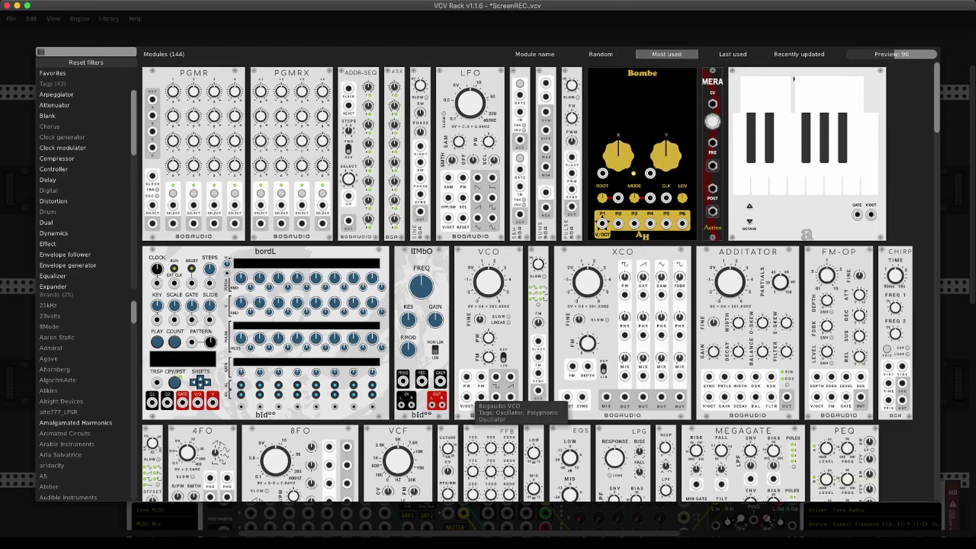
key("BackSpace")
key("BackSpace")
type("switch")
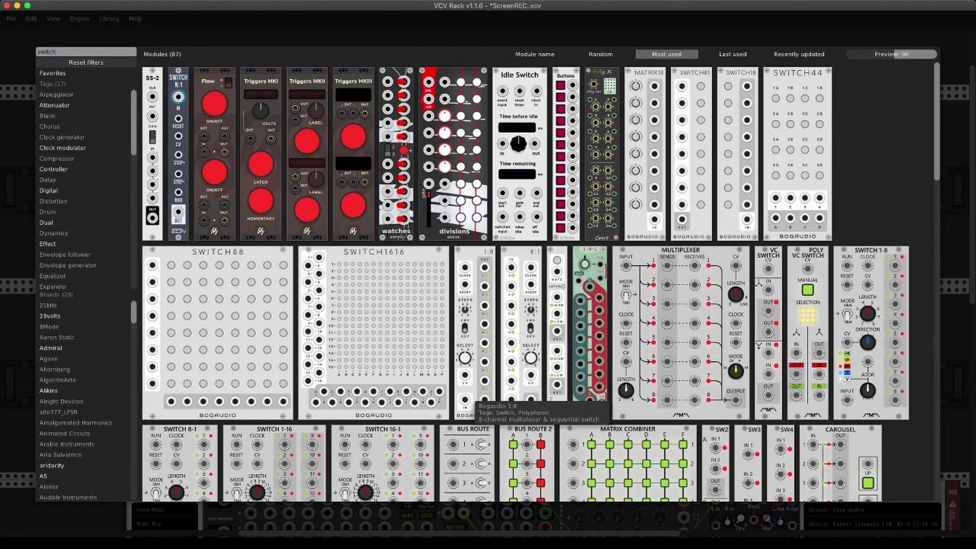
scroll(538, 407, "down", 10)
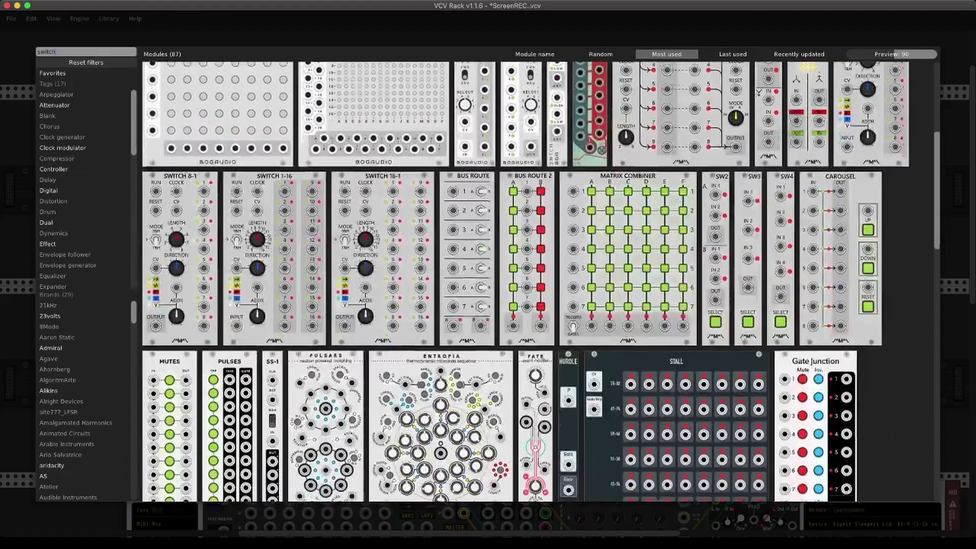
scroll(489, 412, "down", 10)
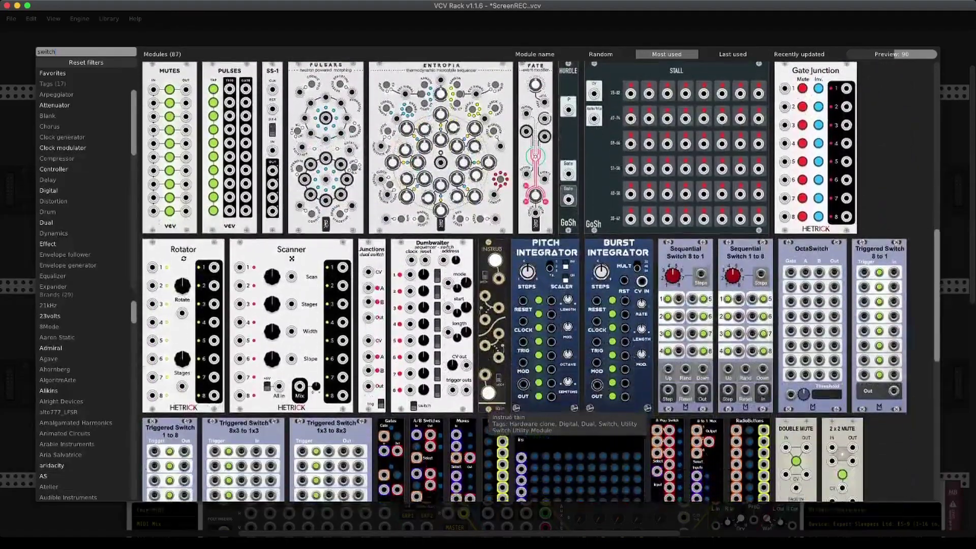
scroll(489, 413, "down", 15)
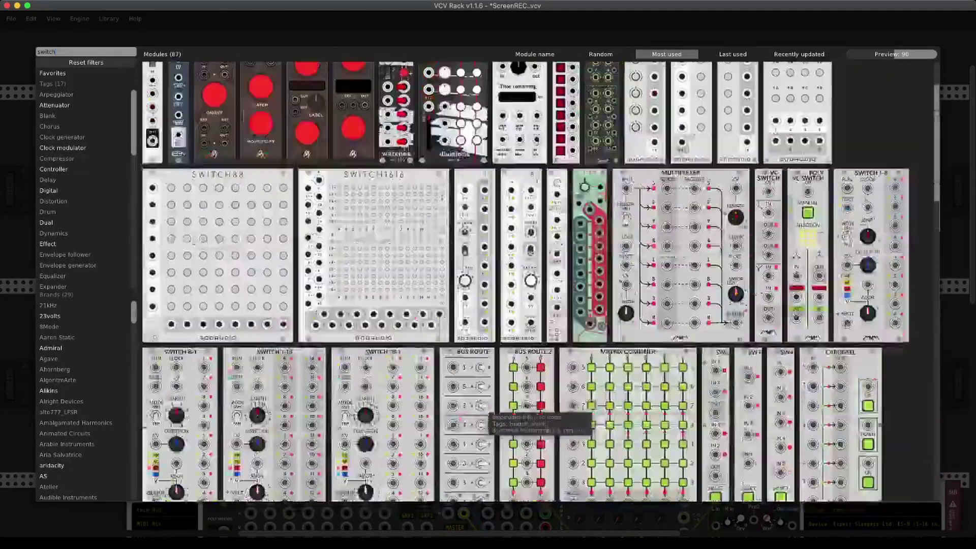
scroll(489, 413, "up", 3)
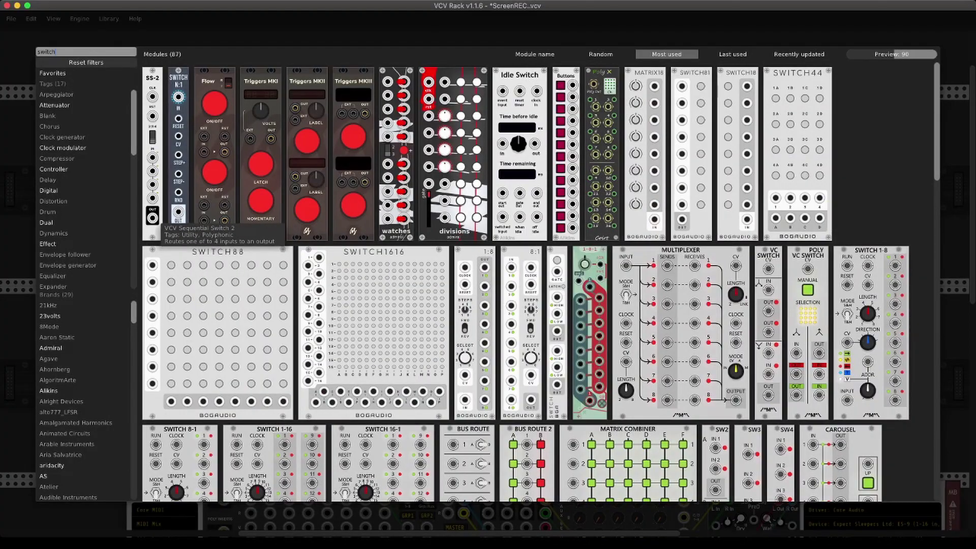
left_click_drag(157, 223, 459, 384)
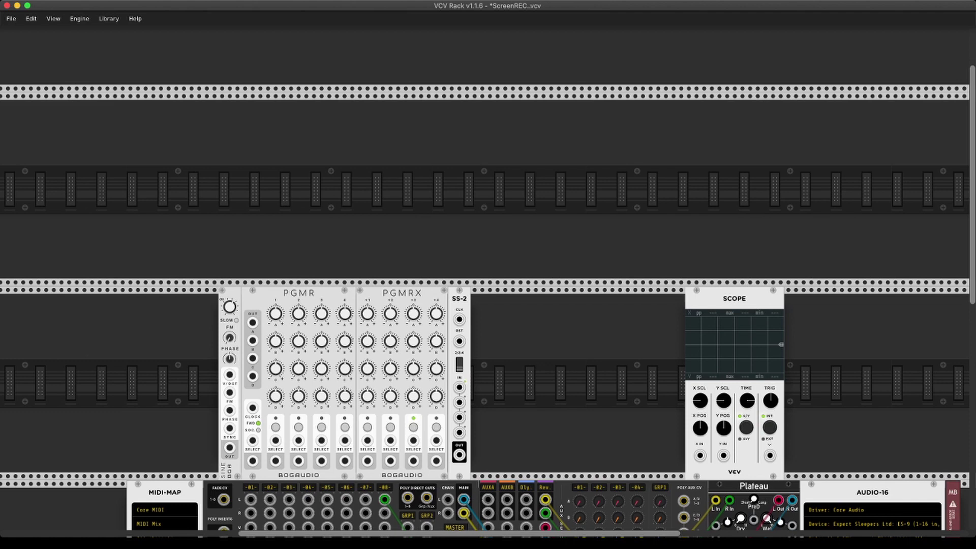
Cable PGMR's OUT, A, B and C outputs into SS-2 inputs 1–4.
left_click_drag(252, 323, 459, 387)
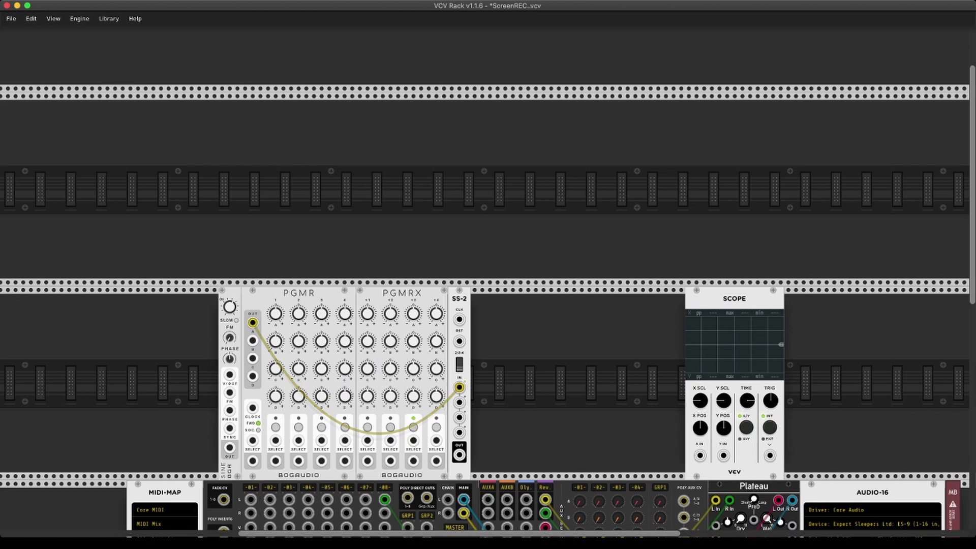
left_click_drag(253, 340, 459, 402)
left_click_drag(253, 358, 459, 417)
mouse_move(253, 376)
left_mouse_down()
mouse_move(442, 457)
mouse_move(459, 433)
mouse_move(253, 376)
left_mouse_up()
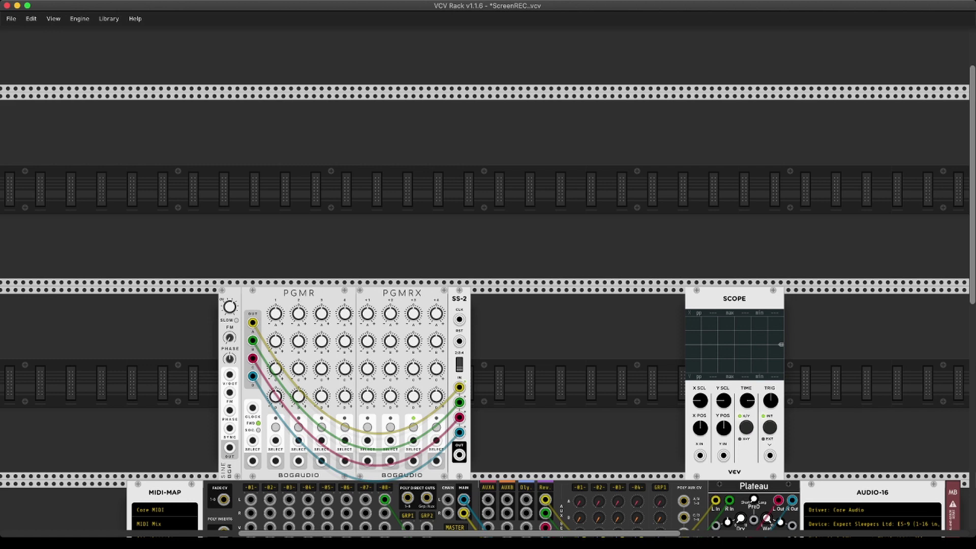
Feed a PGMR step output into SS-2's CLK and the SINE OUT into PGMR's CLOCK.
mouse_move(438, 317)
left_click_drag(276, 461, 458, 319)
left_click_drag(230, 447, 253, 408)
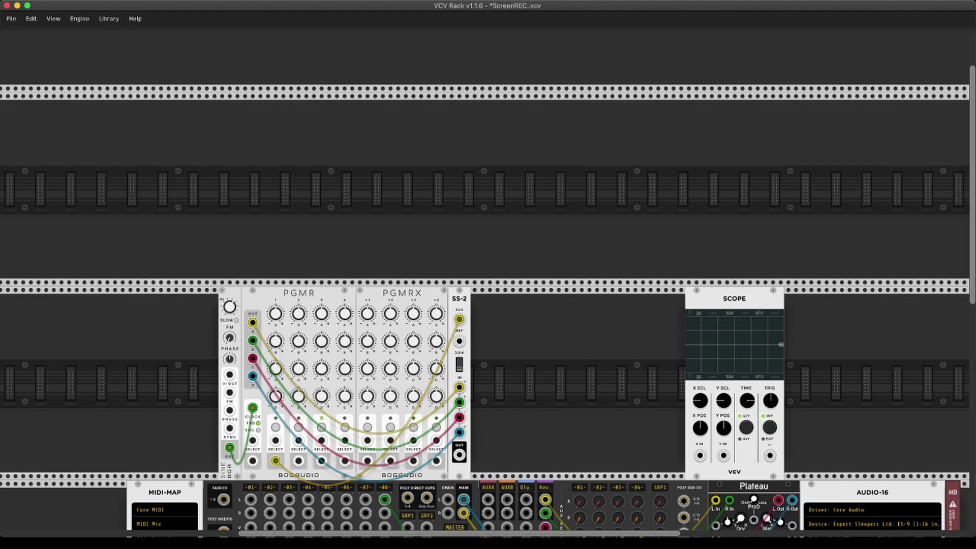
Lower the SINE oscillator's frequency to about 98.9 Hz.
mouse_move(232, 310)
left_click_drag(229, 307, 230, 315)
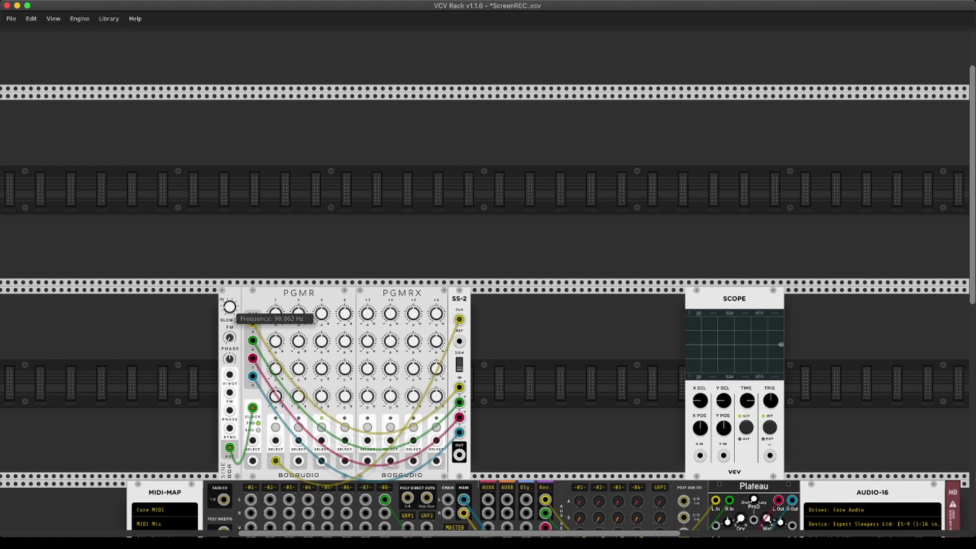
mouse_move(275, 314)
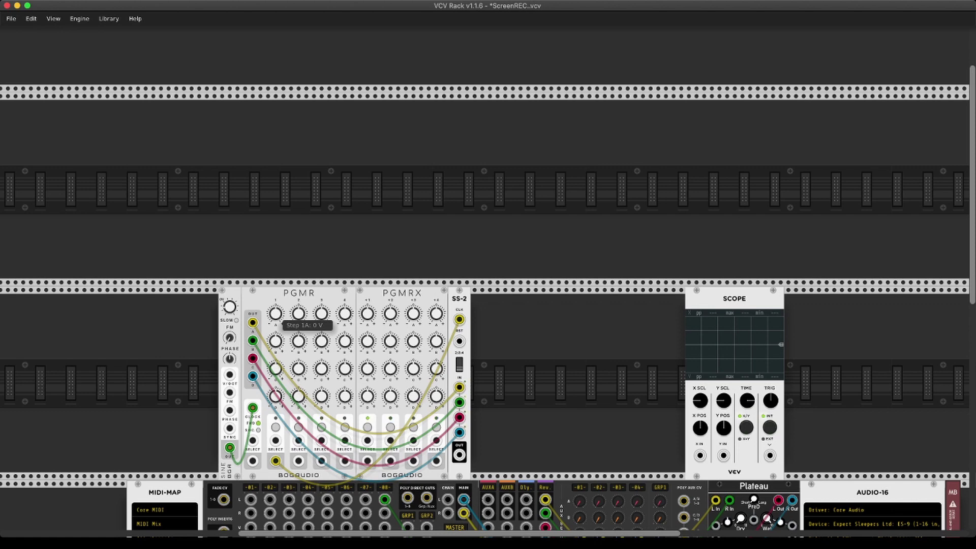
mouse_move(322, 314)
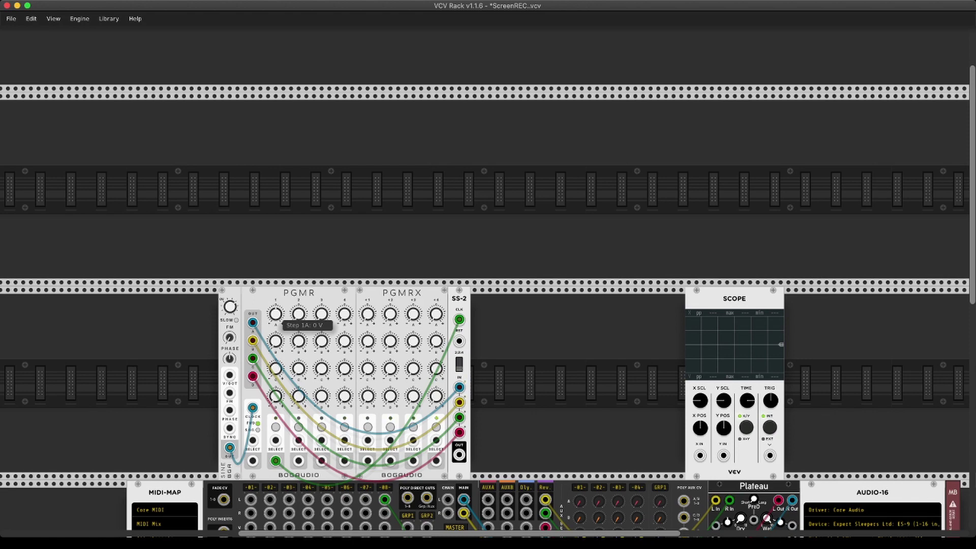
Cable SS-2's OUT to the Scope's X IN and to mixer channel 01 L.
scroll(285, 320, "down", 2)
scroll(284, 320, "right", 1)
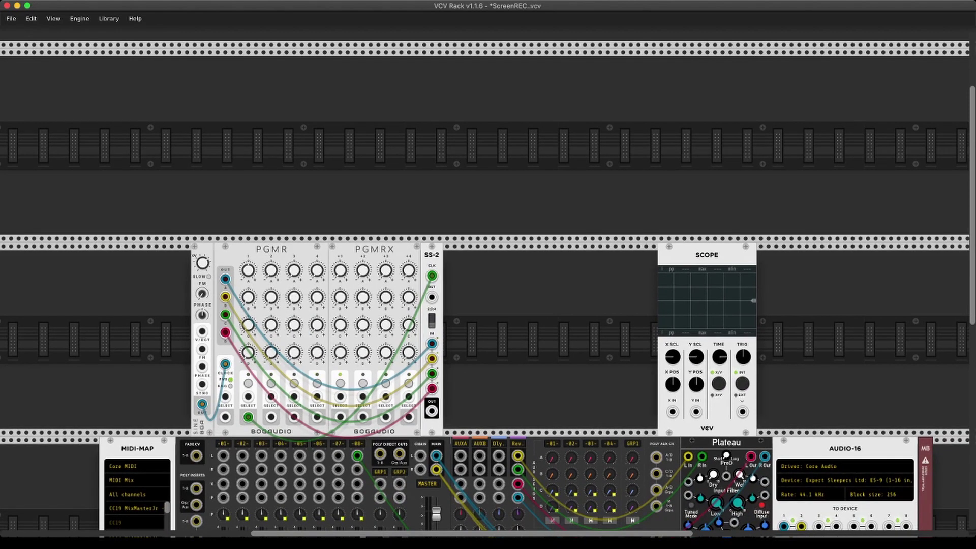
scroll(488, 284, "down", 3)
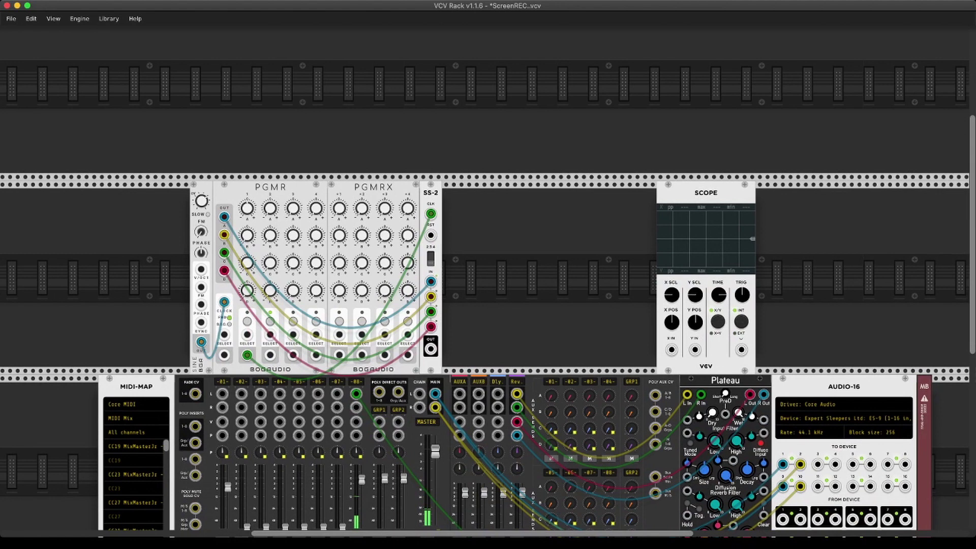
mouse_move(429, 349)
left_mouse_down()
mouse_move(656, 333)
mouse_move(670, 350)
left_mouse_up()
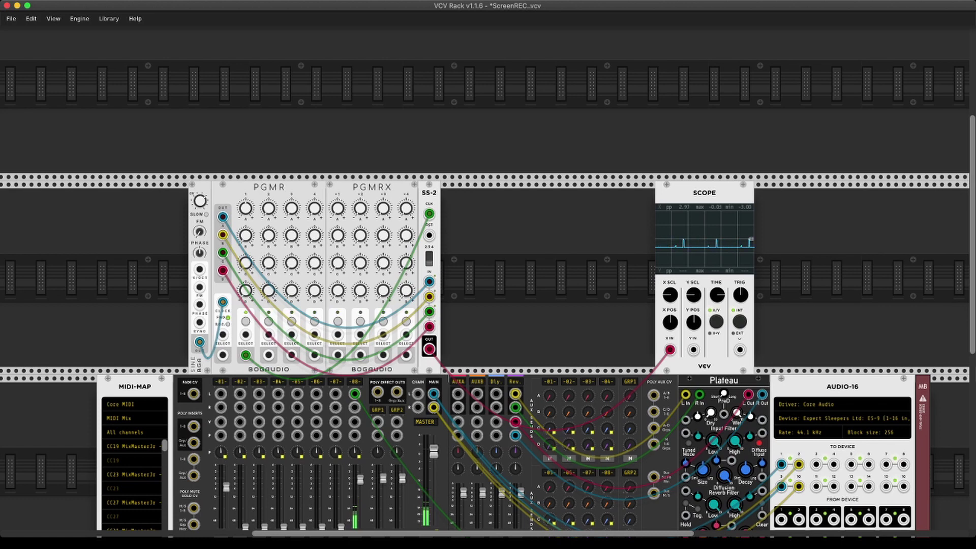
left_click_drag(221, 394, 429, 349)
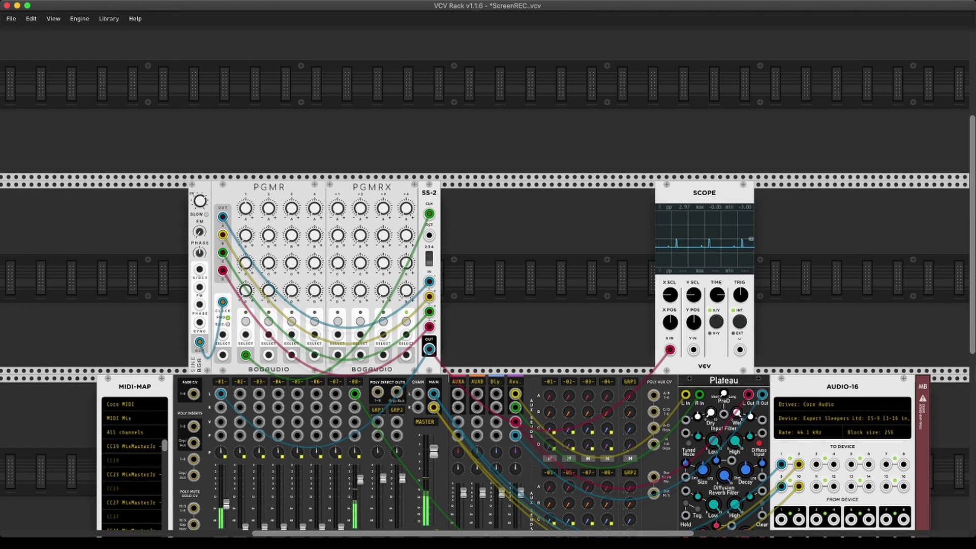
Retune step 1C to about -0.98 V, adjust step 2B, and set step 3A near 0.15 V.
mouse_move(360, 263)
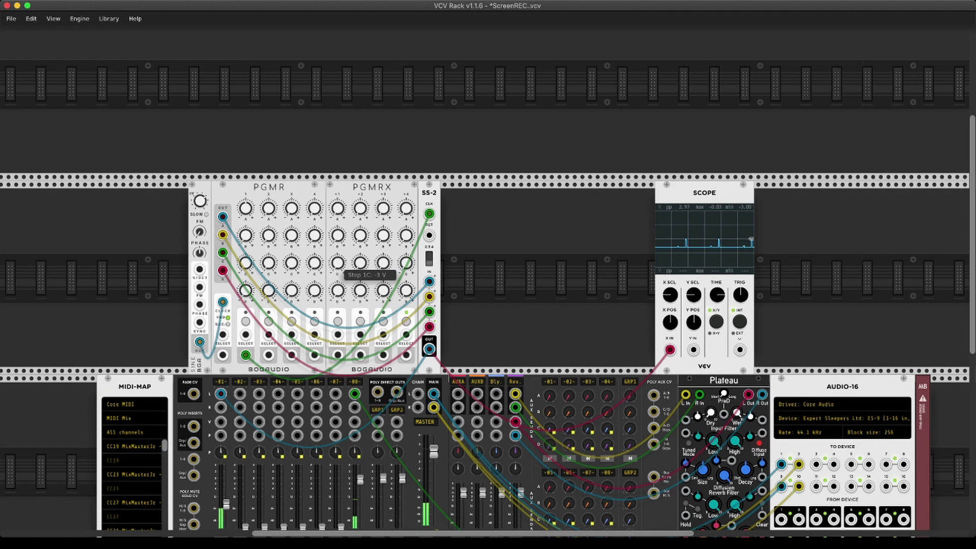
left_click_drag(338, 263, 338, 251)
mouse_move(268, 236)
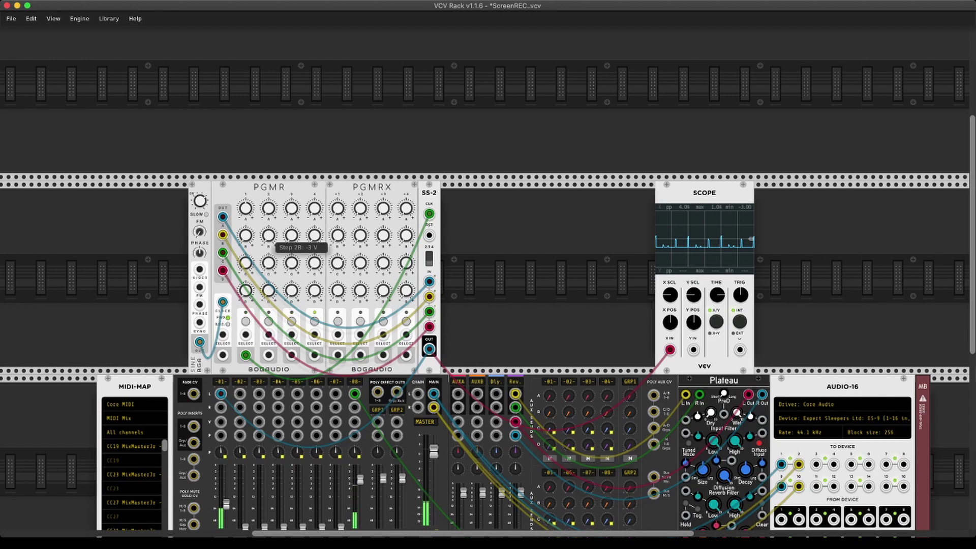
left_click_drag(269, 235, 268, 228)
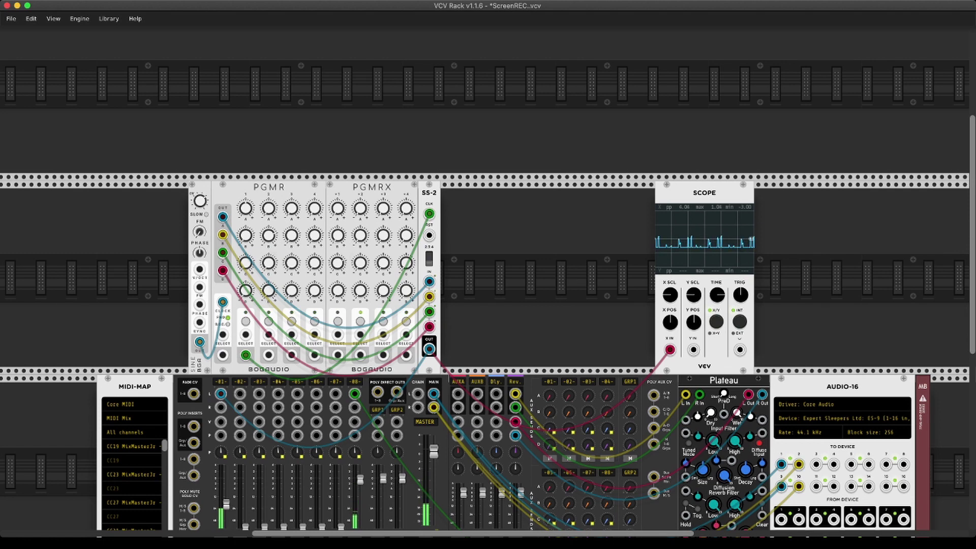
mouse_move(360, 208)
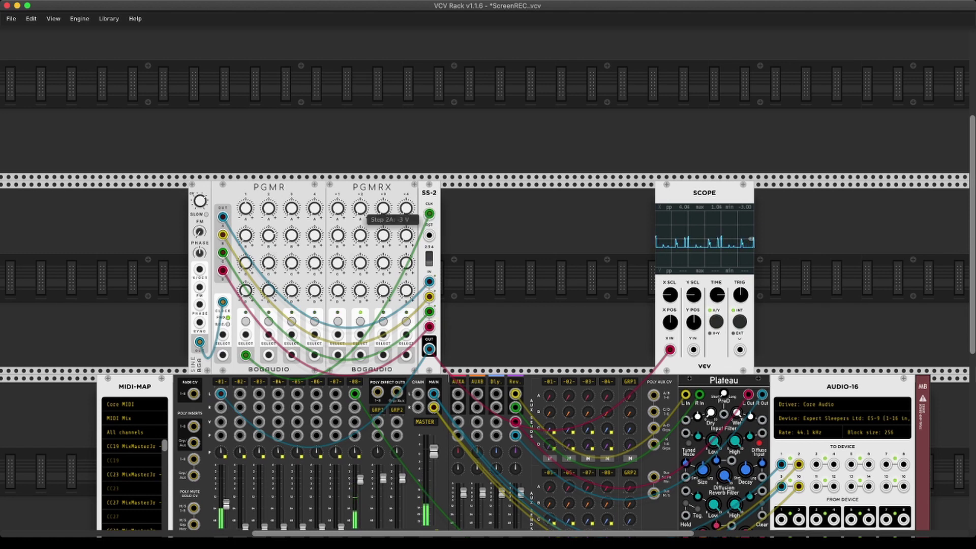
left_click_drag(383, 209, 406, 206)
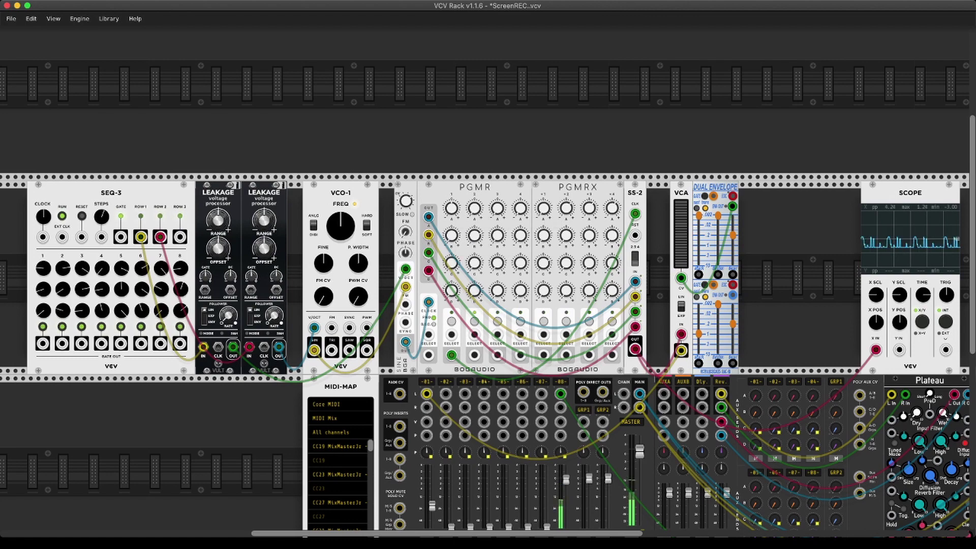
Connect SEQ-3's GATE output to the Dual Envelope's gate input.
scroll(488, 356, "up", 1)
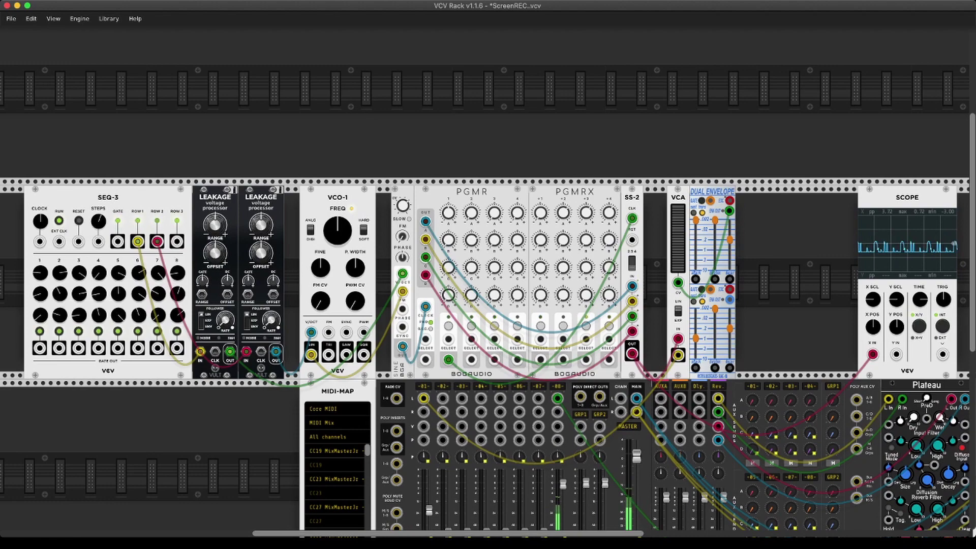
mouse_move(81, 275)
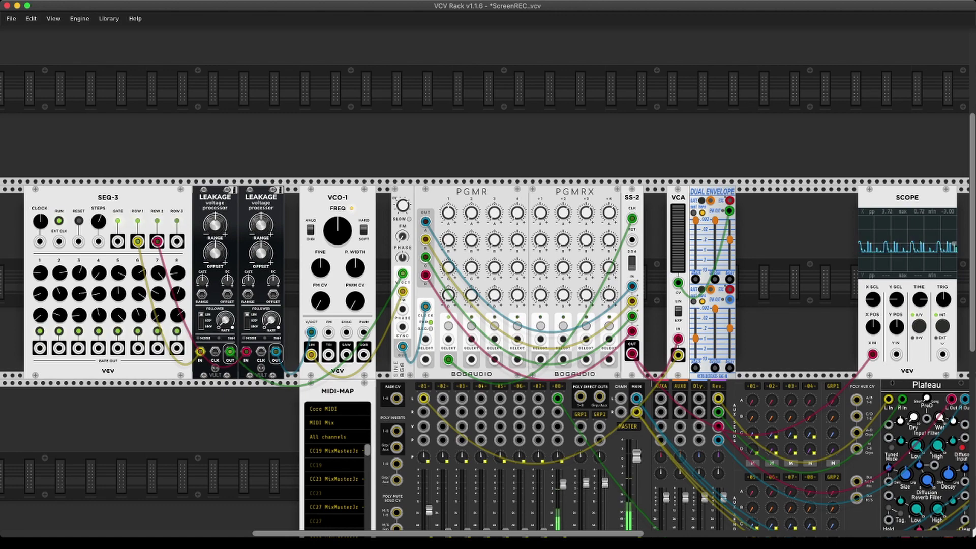
left_click_drag(118, 242, 710, 201)
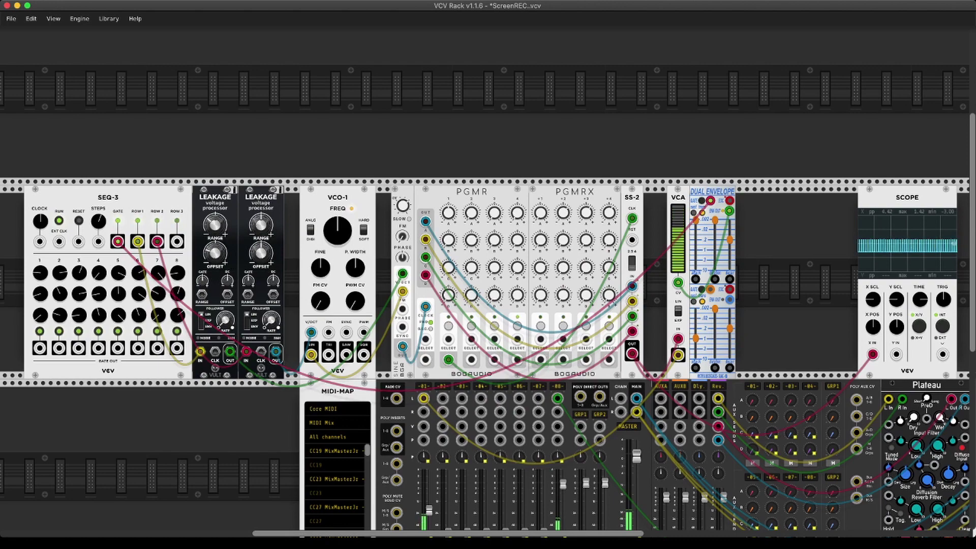
mouse_move(124, 276)
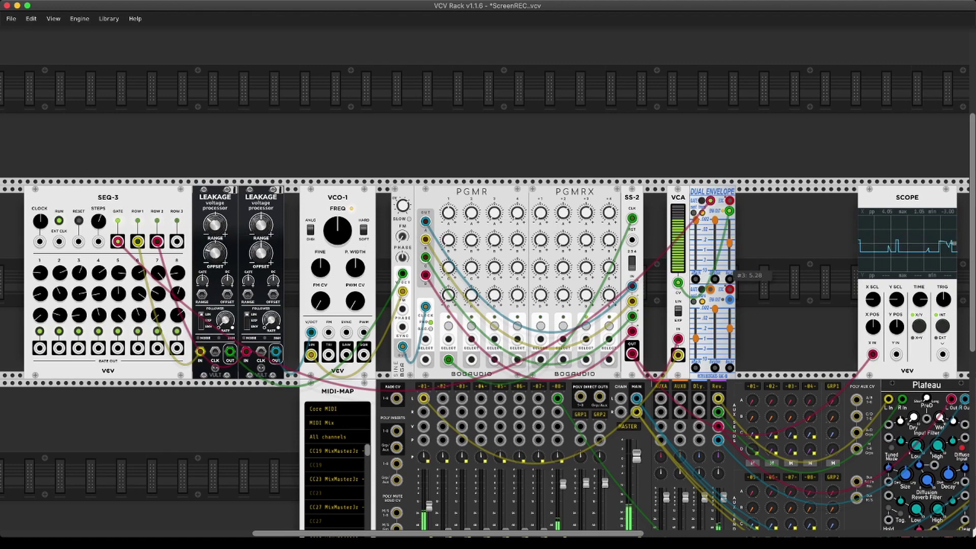
scroll(488, 304, "up", 2)
scroll(488, 305, "left", 2)
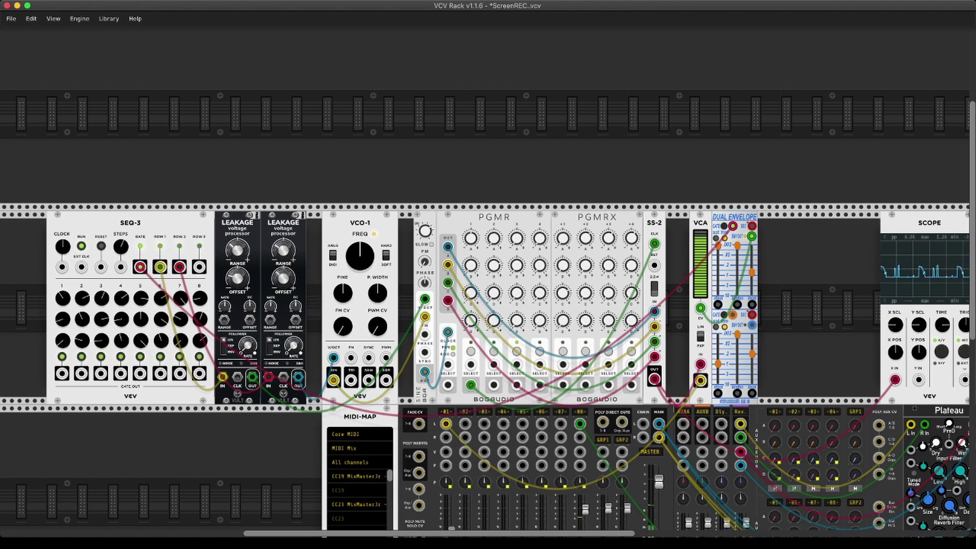
scroll(432, 269, "up", 1)
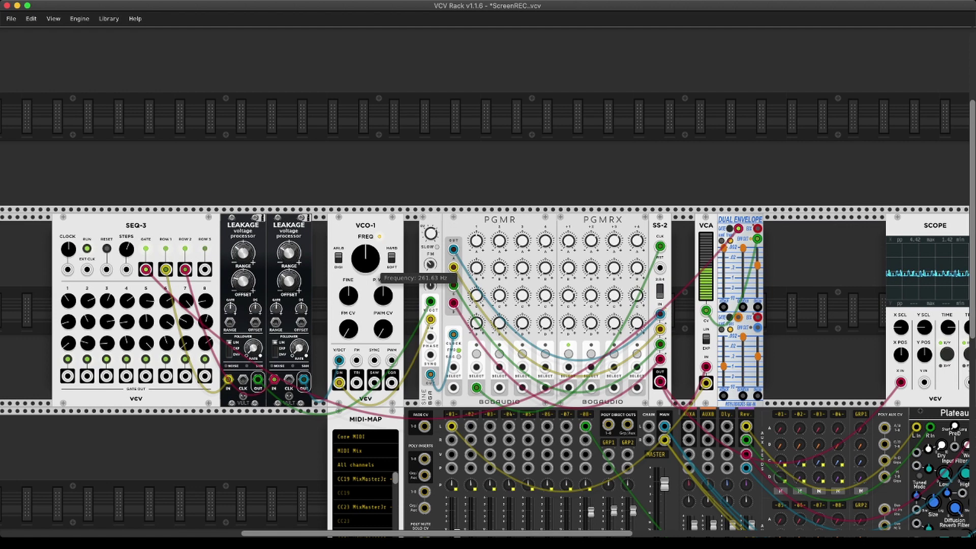
Turn VCO-1's FREQ knob down from 12 to about 10 o'clock.
left_click_drag(370, 266, 370, 289)
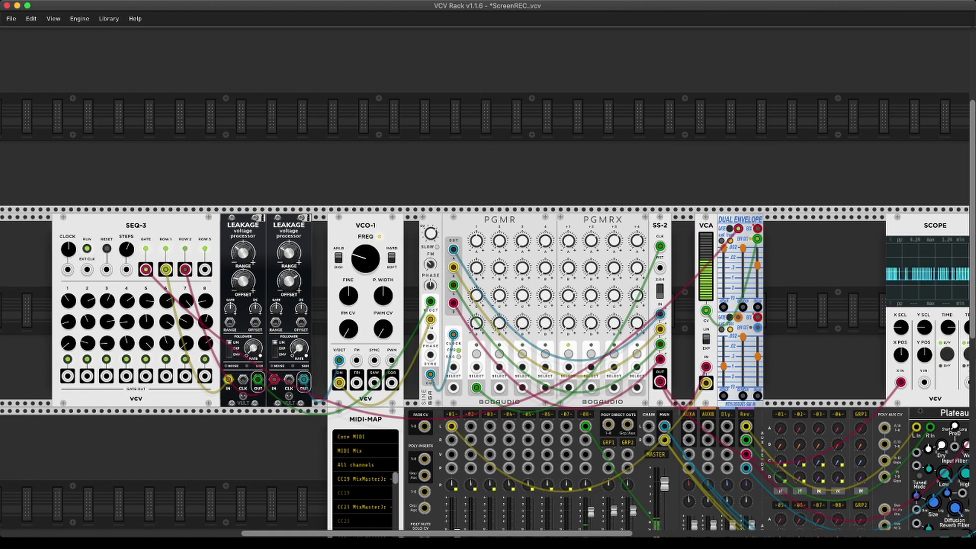
scroll(488, 282, "down", 3)
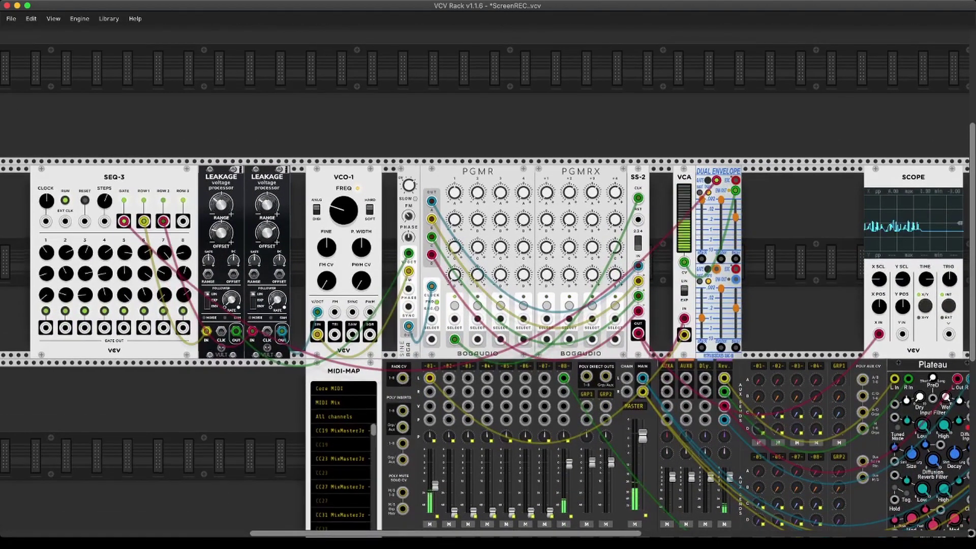
mouse_move(178, 259)
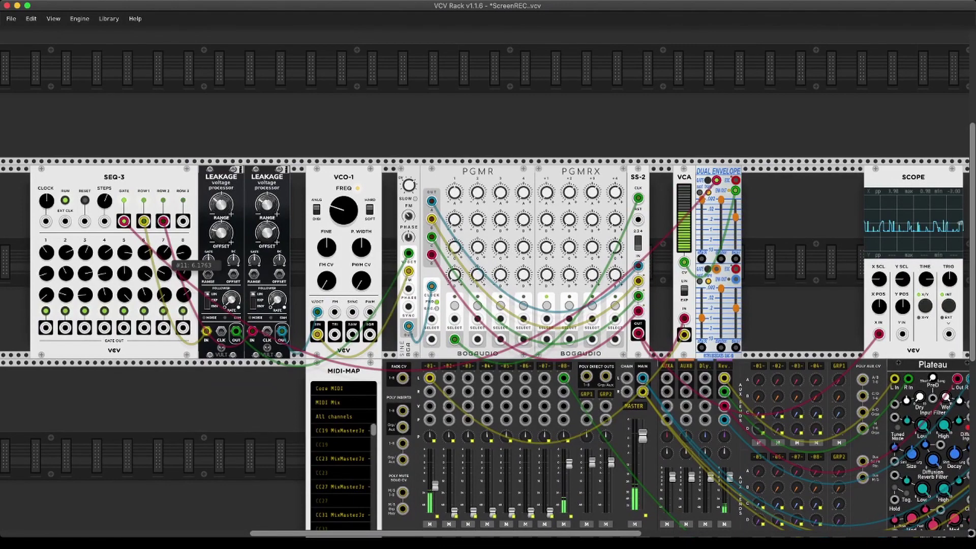
scroll(488, 305, "up", 2)
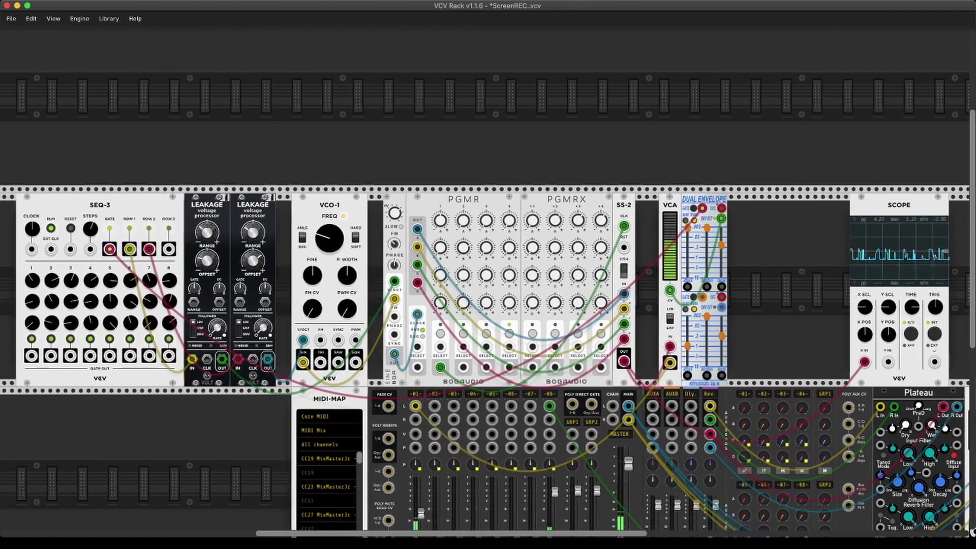
scroll(137, 308, "left", 1)
mouse_move(137, 307)
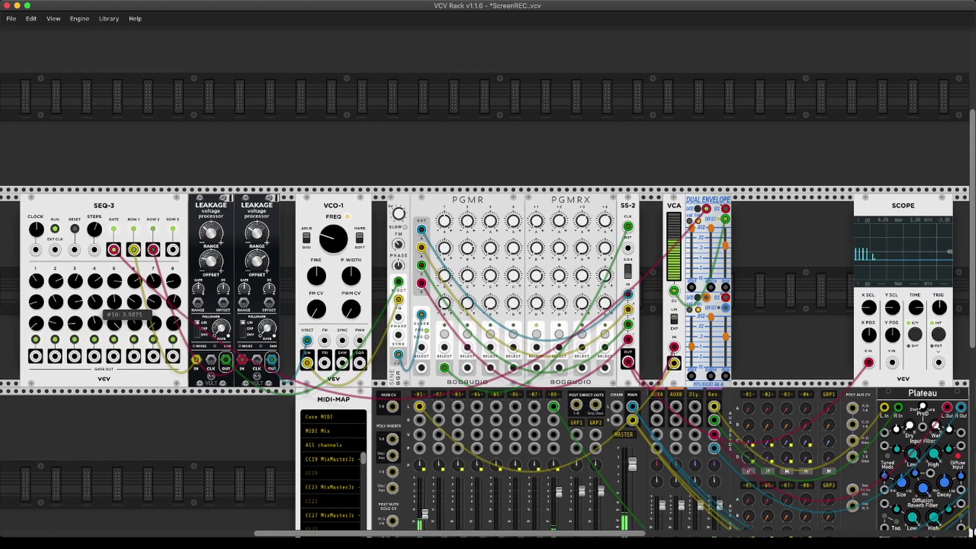
scroll(48, 249, "up", 1)
mouse_move(48, 249)
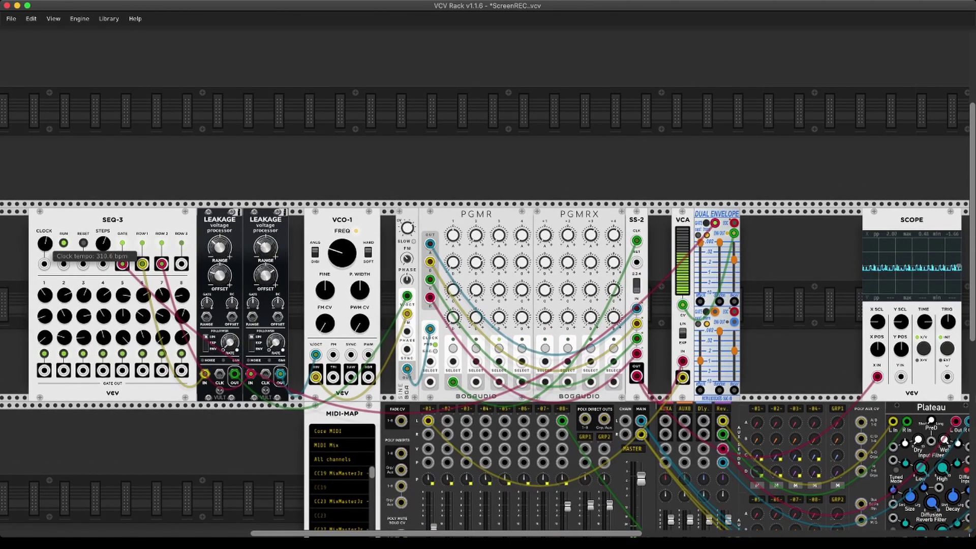